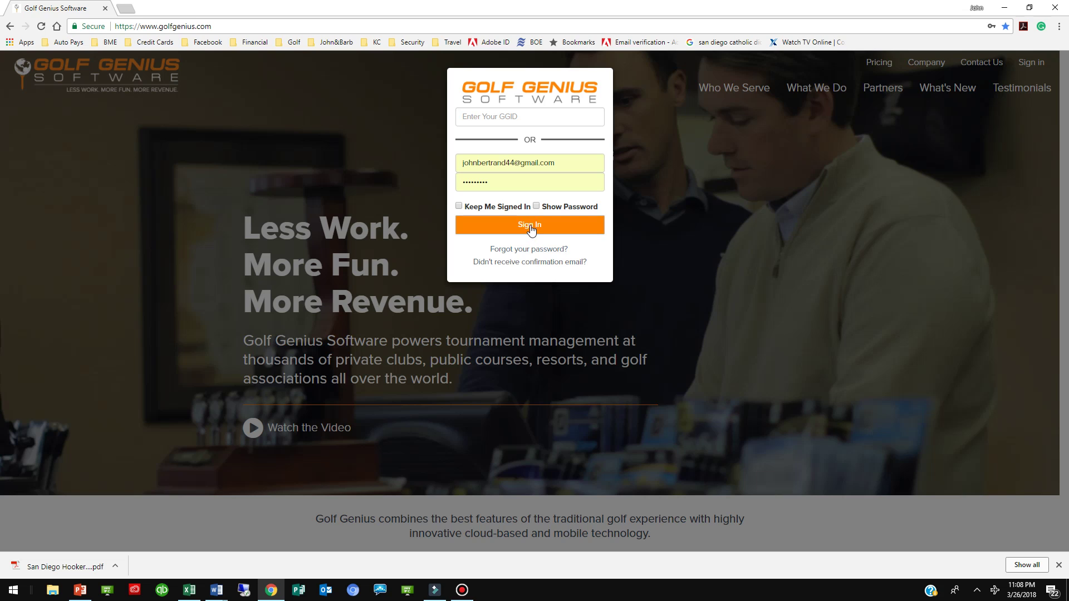
- Sign in to Golf Genius with the account e-mail and password
{"action": "left_click", "coordinate": [530, 225]}
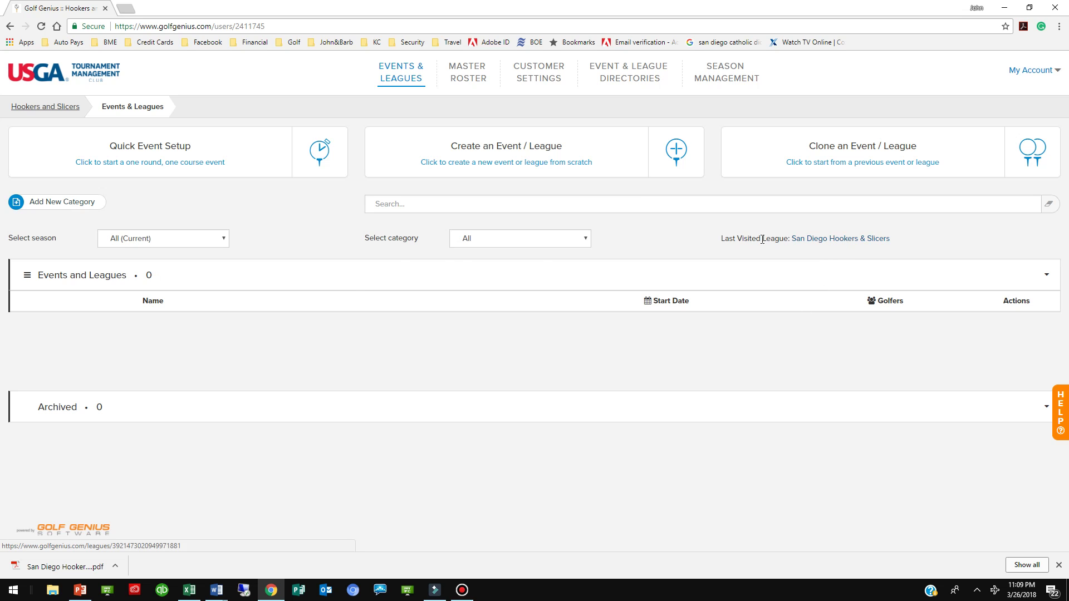
- List leagues from all seasons and open the San Diego Hookers & Slicers league
{"action": "left_click", "coordinate": [224, 240]}
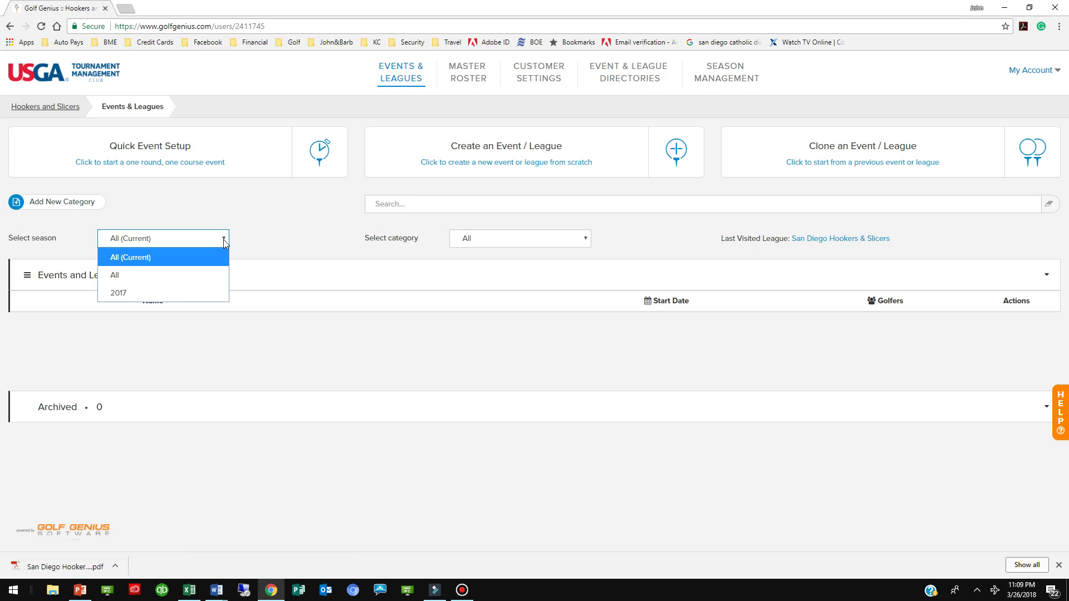
{"action": "left_click", "coordinate": [117, 278]}
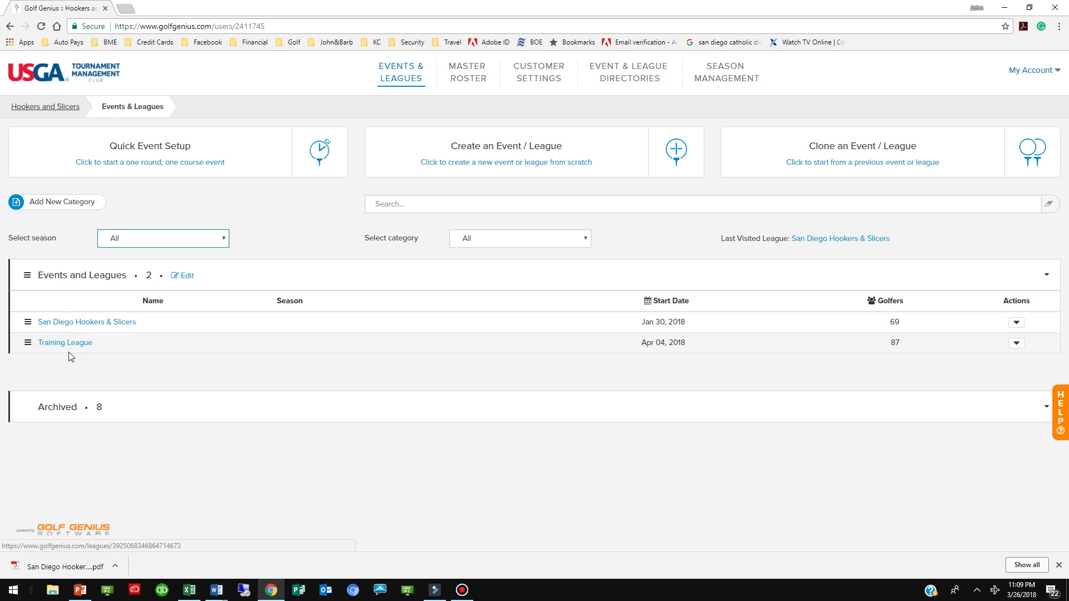
{"action": "left_click", "coordinate": [87, 323]}
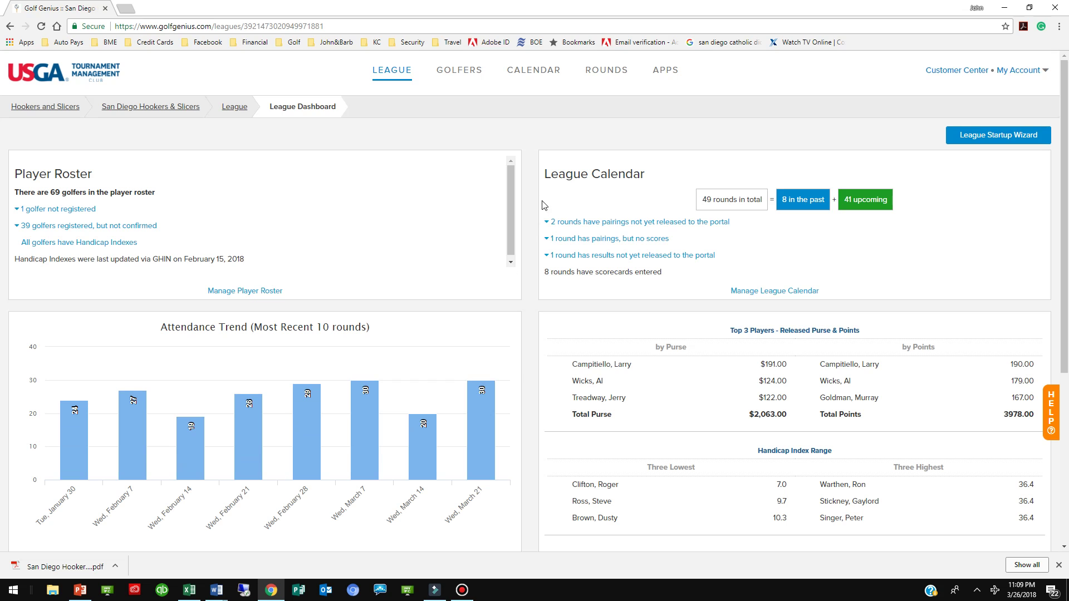
- Show the calendar as a table and open the San Vicente (Lunch) $42 round
{"action": "left_click", "coordinate": [531, 76]}
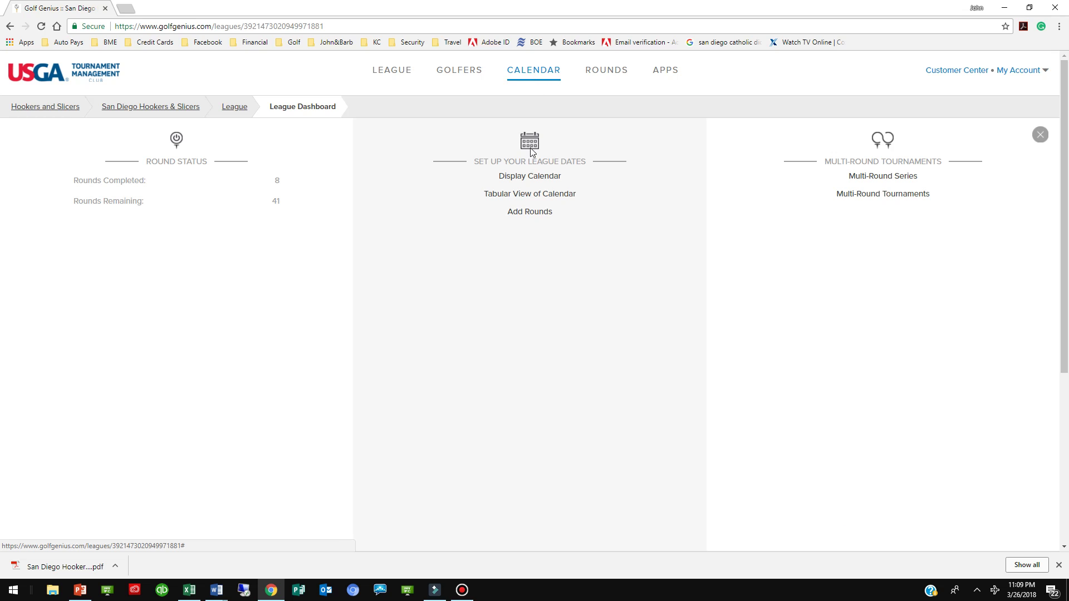
{"action": "left_click", "coordinate": [529, 196]}
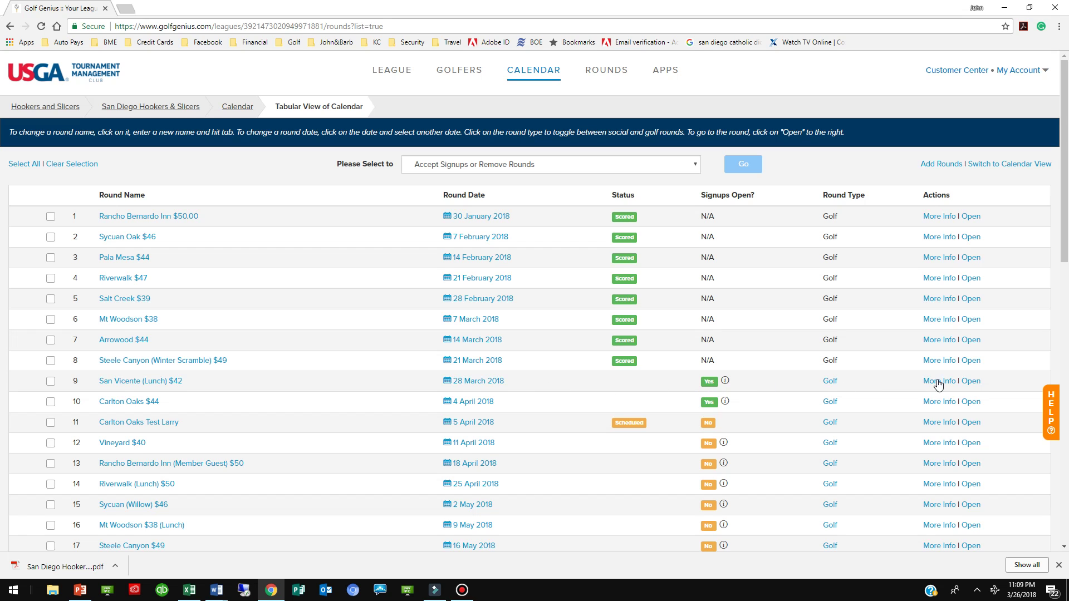
{"action": "left_click", "coordinate": [971, 384]}
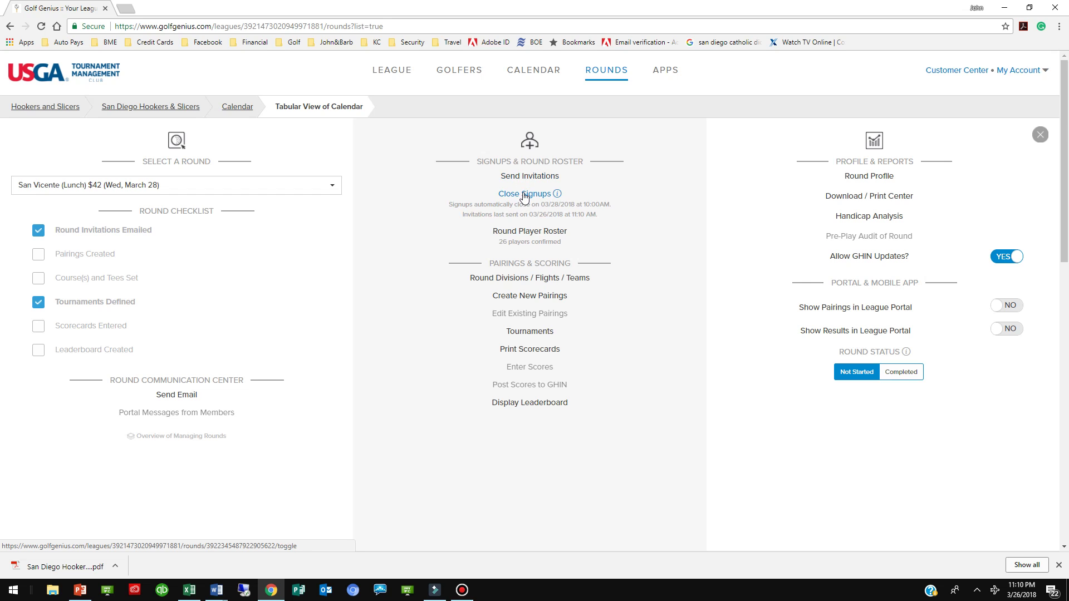
- Close signups for the San Vicente round and view its player roster
{"action": "left_click", "coordinate": [524, 195]}
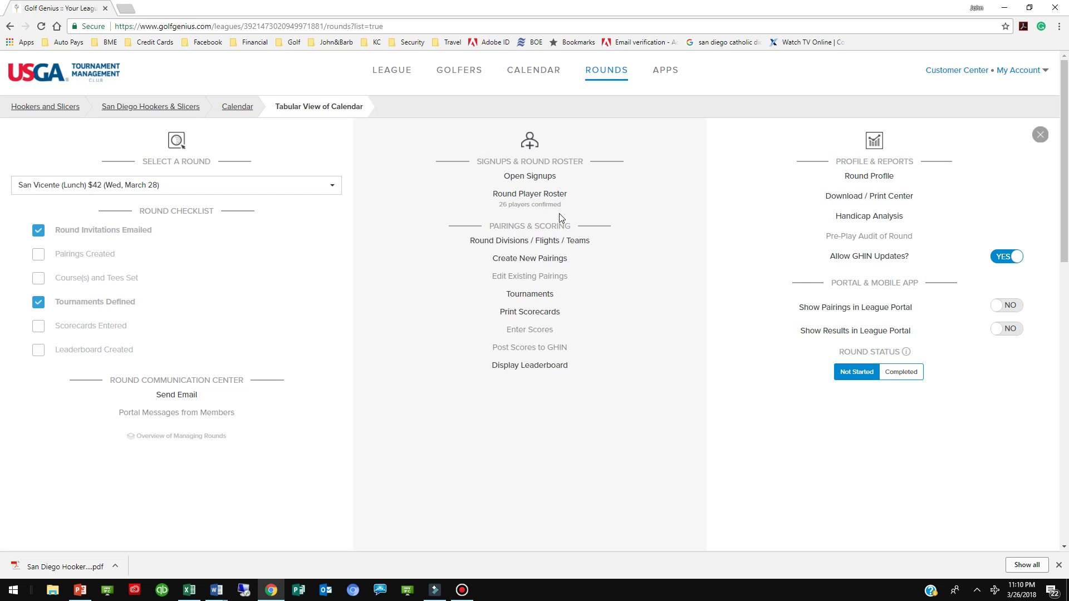
{"action": "left_click", "coordinate": [528, 196]}
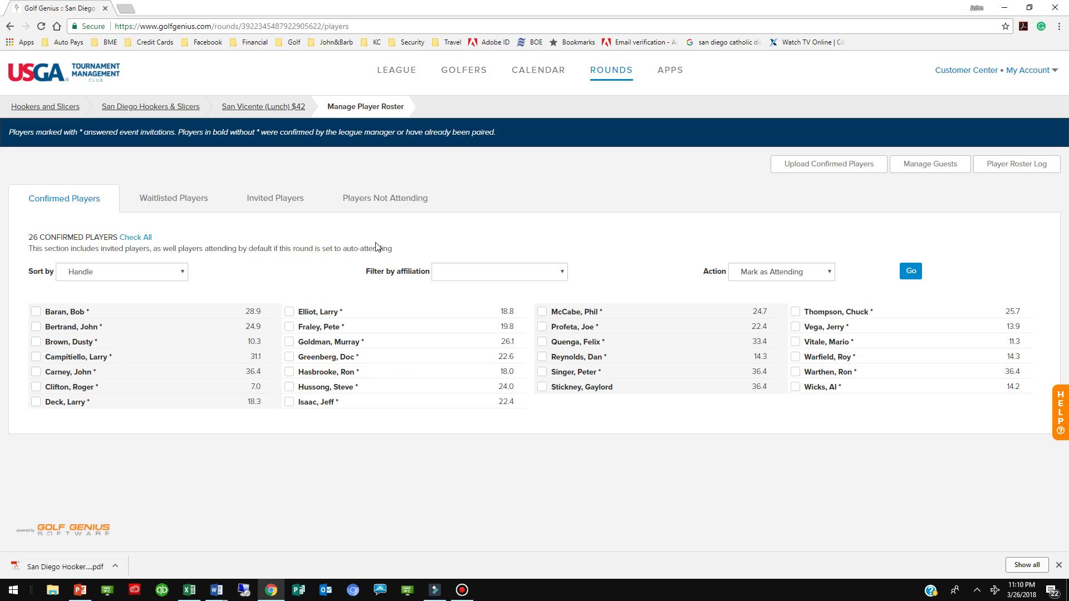
- View the Invited Players list, then the Players Not Attending list
{"action": "left_click", "coordinate": [288, 205]}
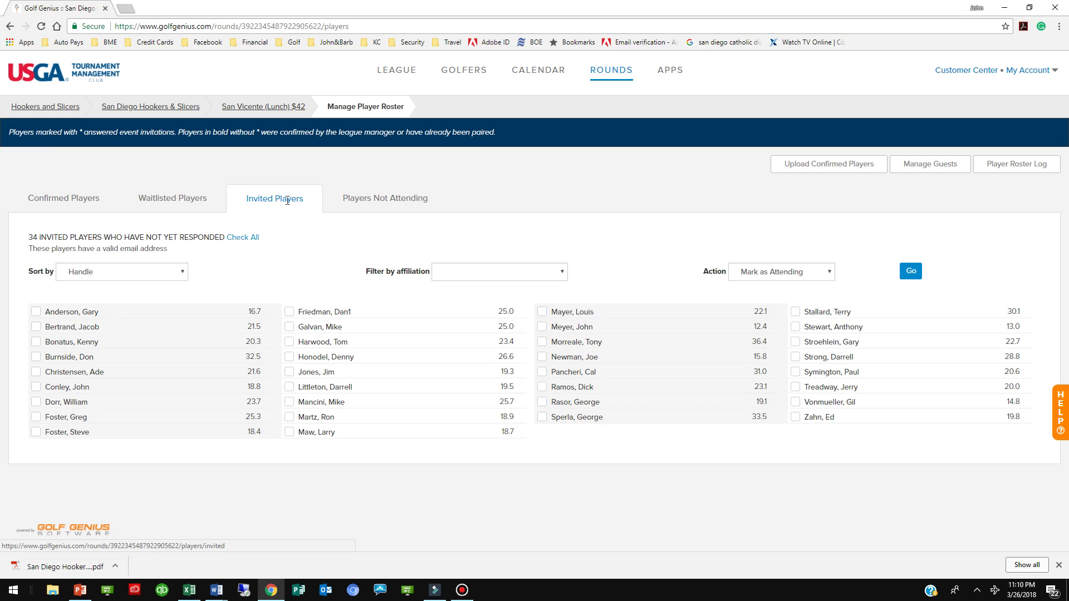
{"action": "left_click", "coordinate": [376, 201]}
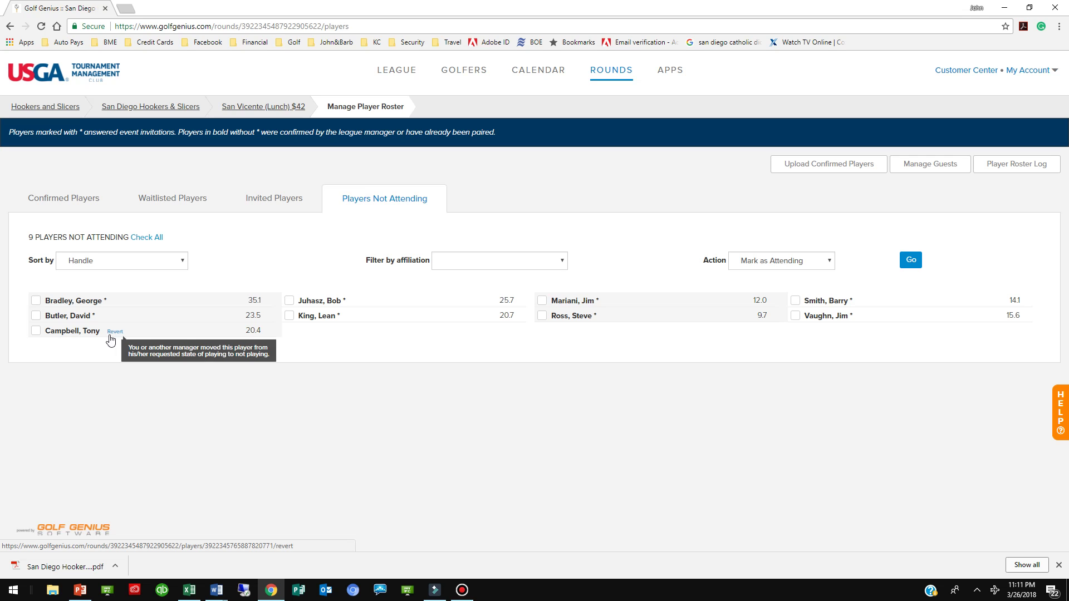
- Mark the 20.4-handicap golfer as attending and view the 27 confirmed players
{"action": "left_click", "coordinate": [37, 333]}
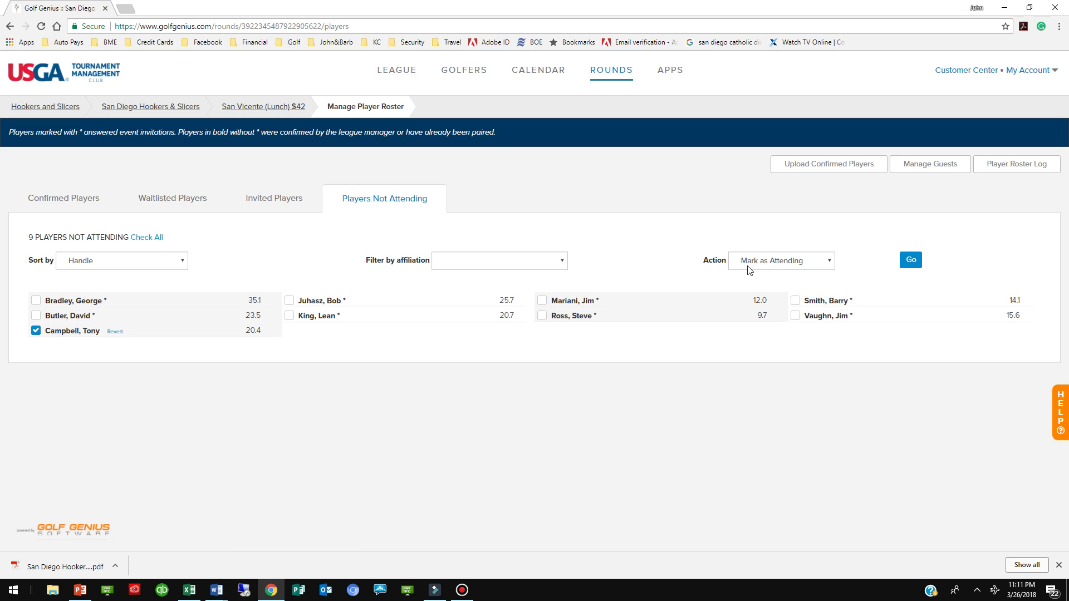
{"action": "left_click", "coordinate": [912, 262]}
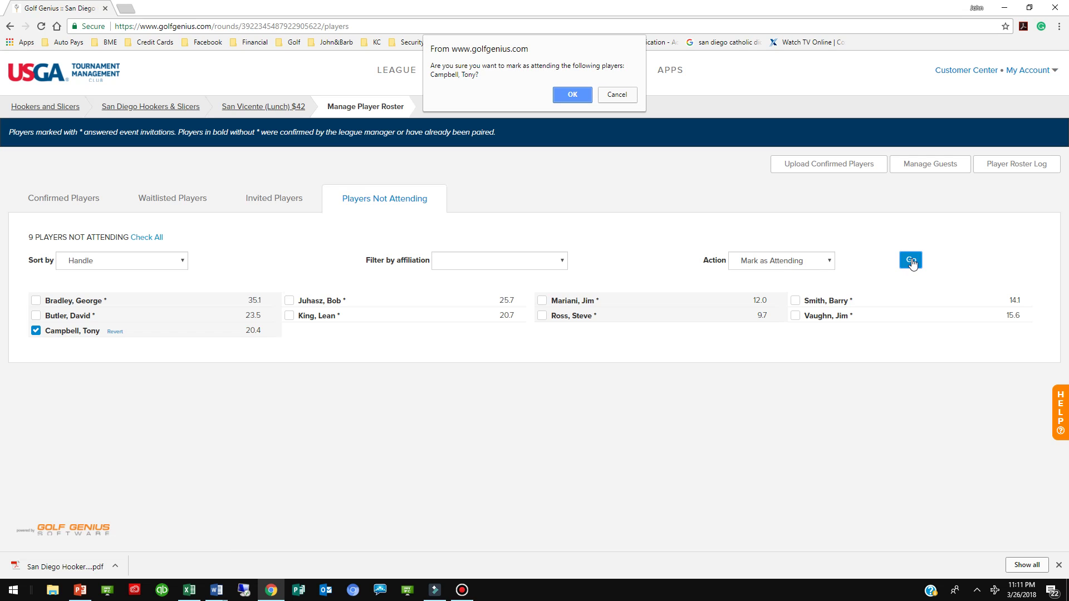
{"action": "left_click", "coordinate": [573, 95]}
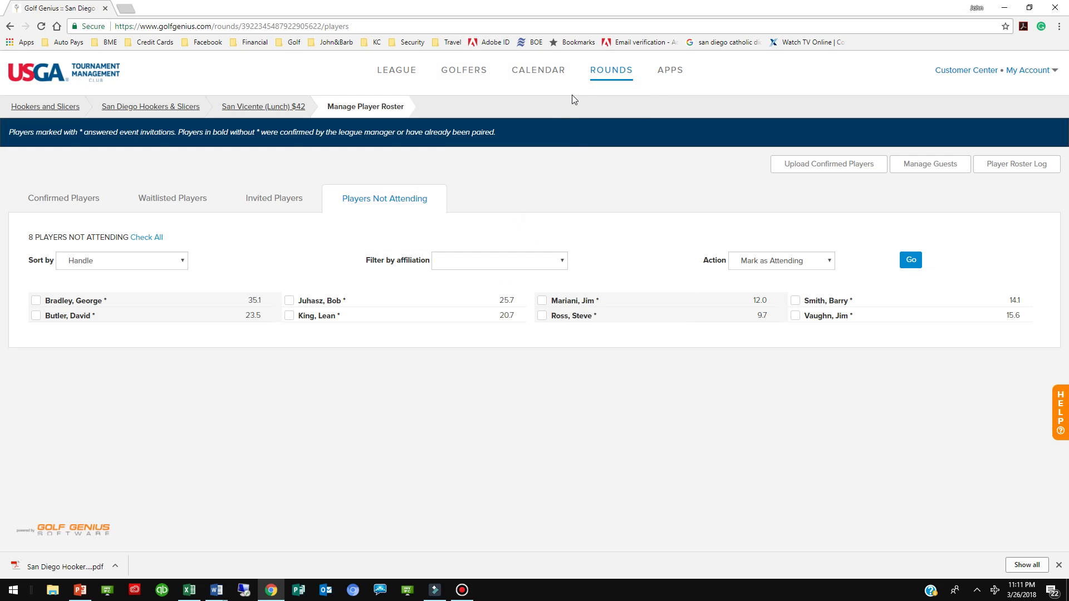
{"action": "left_click", "coordinate": [84, 200]}
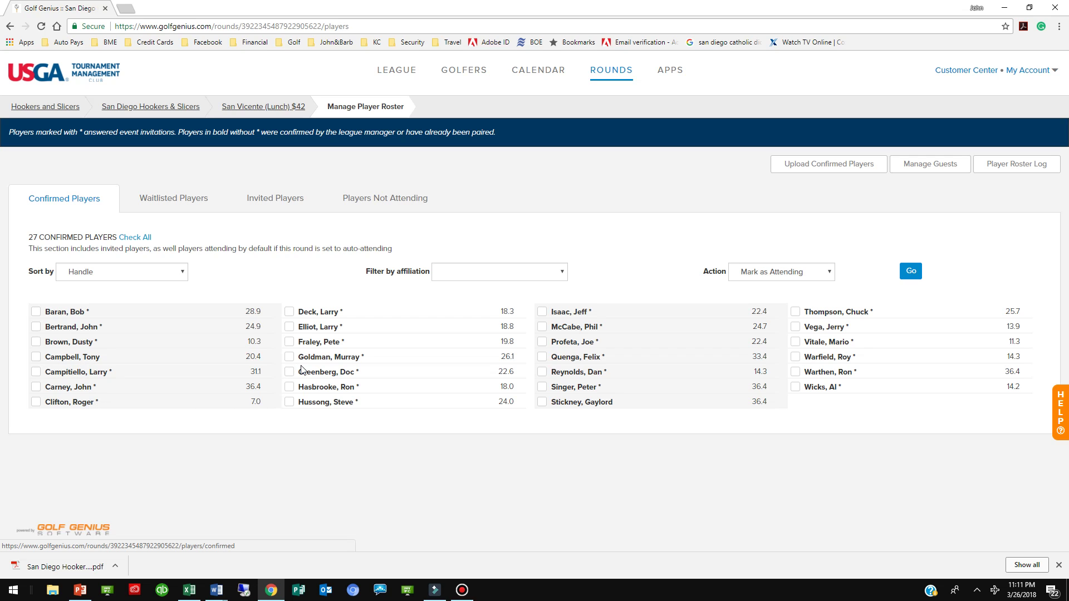
- Reapply Mark as Attending to the 20.4-handicap golfer in the confirmed list
{"action": "left_click", "coordinate": [36, 359]}
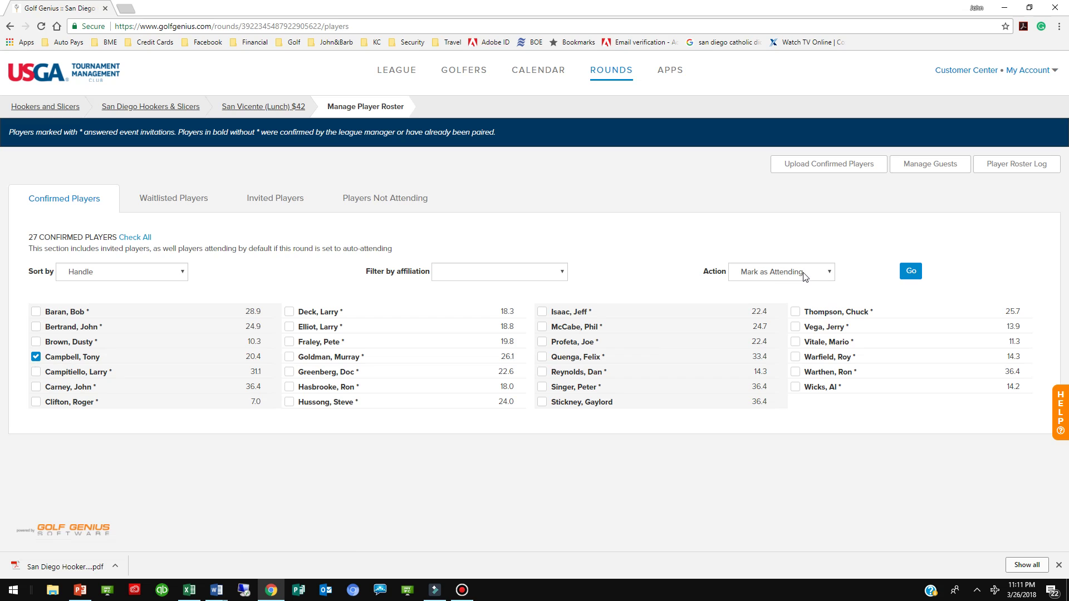
{"action": "left_click", "coordinate": [832, 275]}
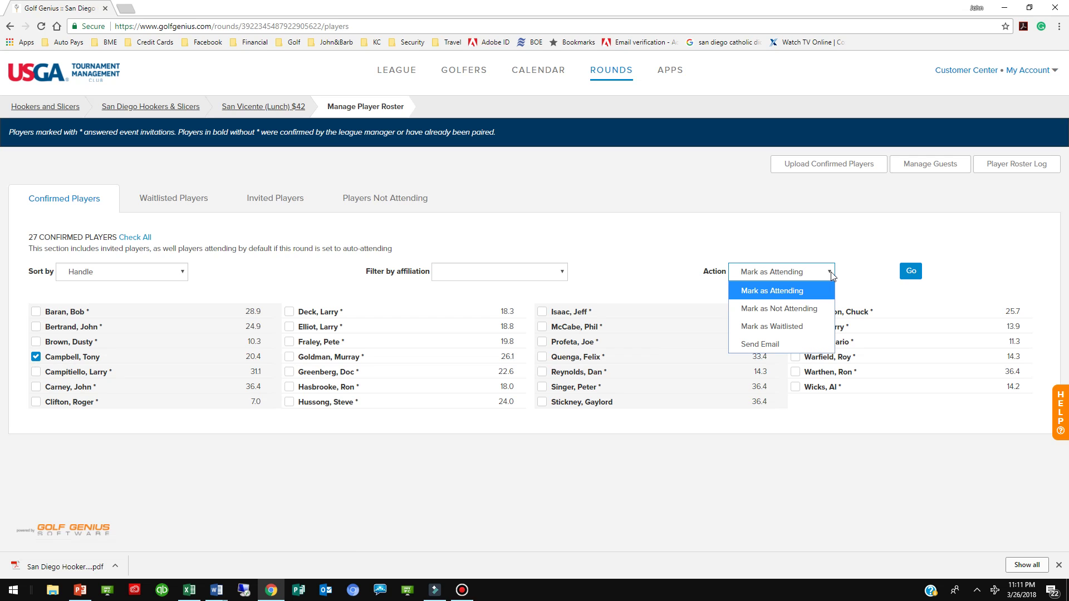
{"action": "left_click", "coordinate": [832, 275]}
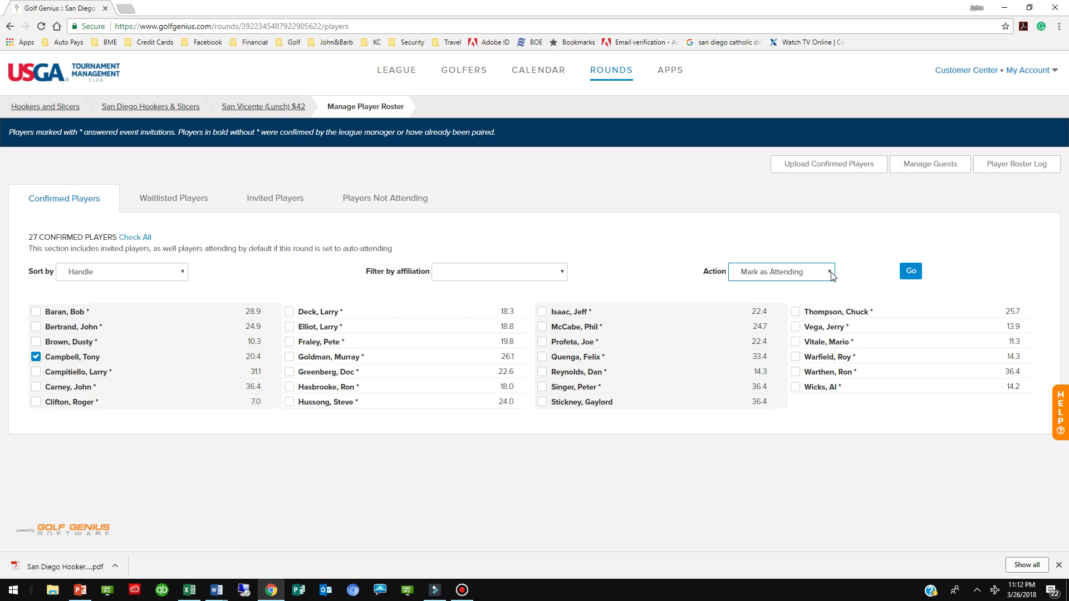
{"action": "left_click", "coordinate": [910, 271]}
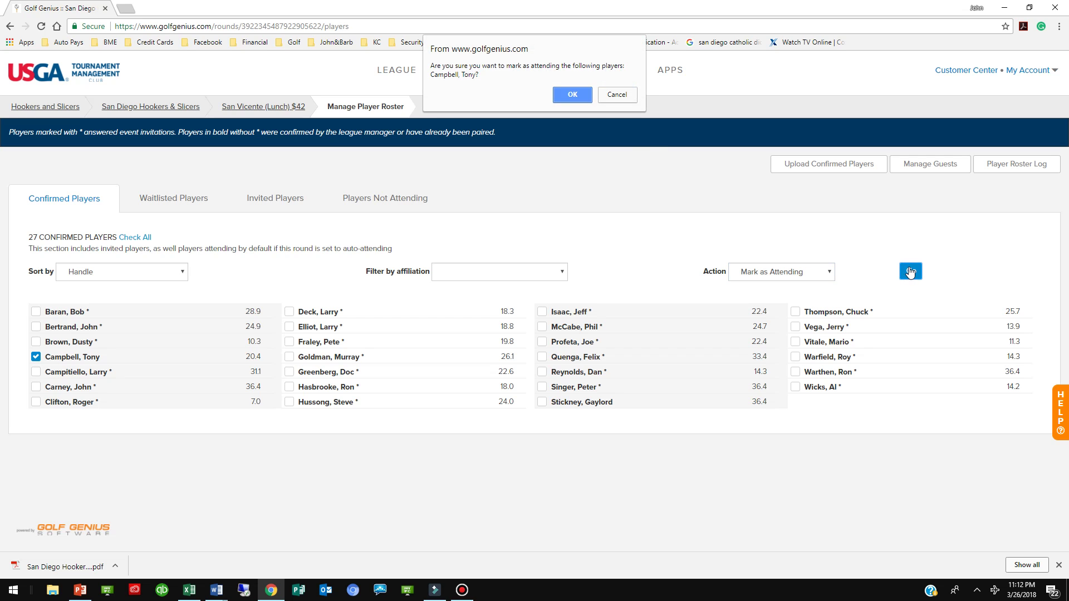
{"action": "left_click", "coordinate": [573, 95]}
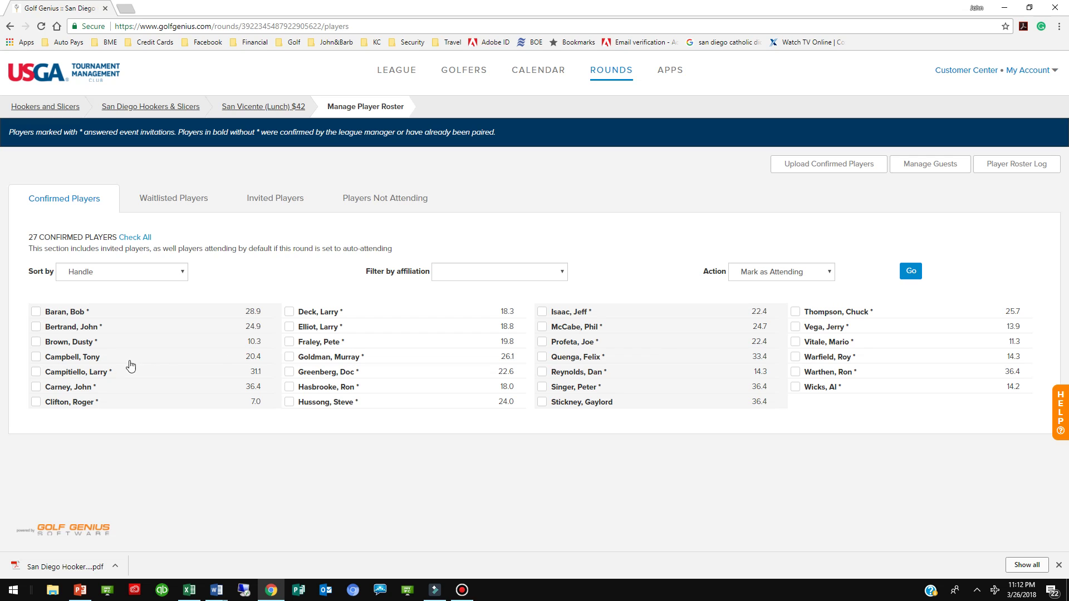
- Mark the 20.4-handicap golfer as not attending
{"action": "left_click", "coordinate": [36, 358]}
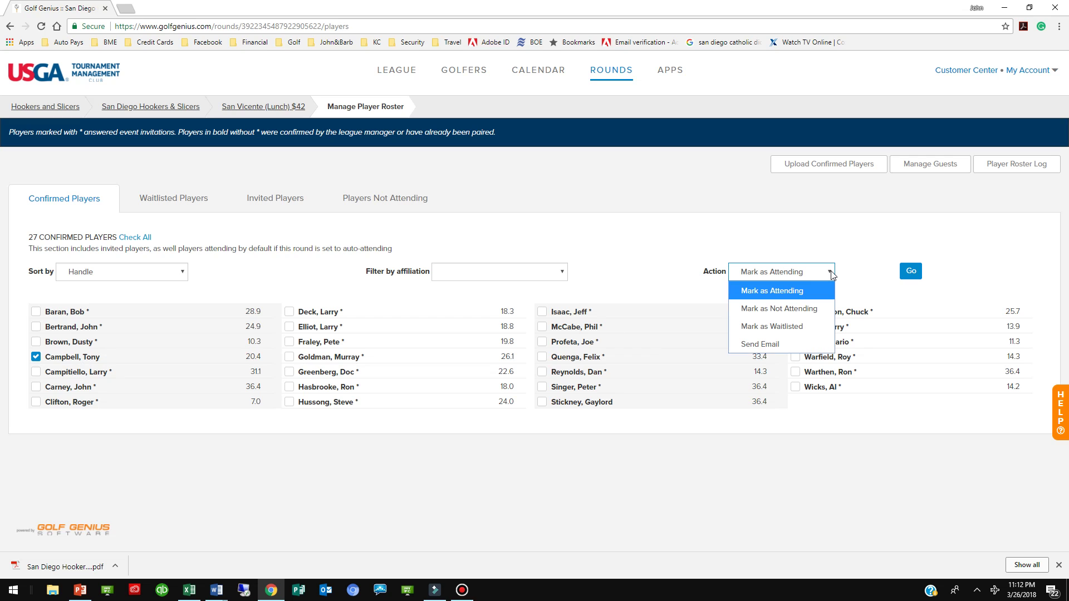
{"action": "left_click", "coordinate": [810, 316]}
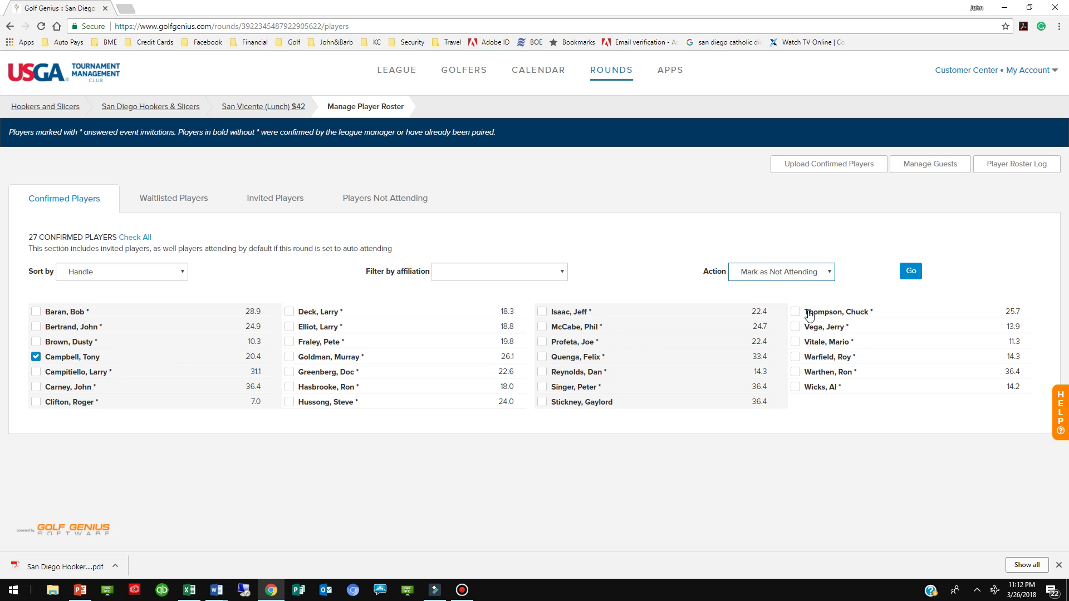
{"action": "left_click", "coordinate": [909, 272]}
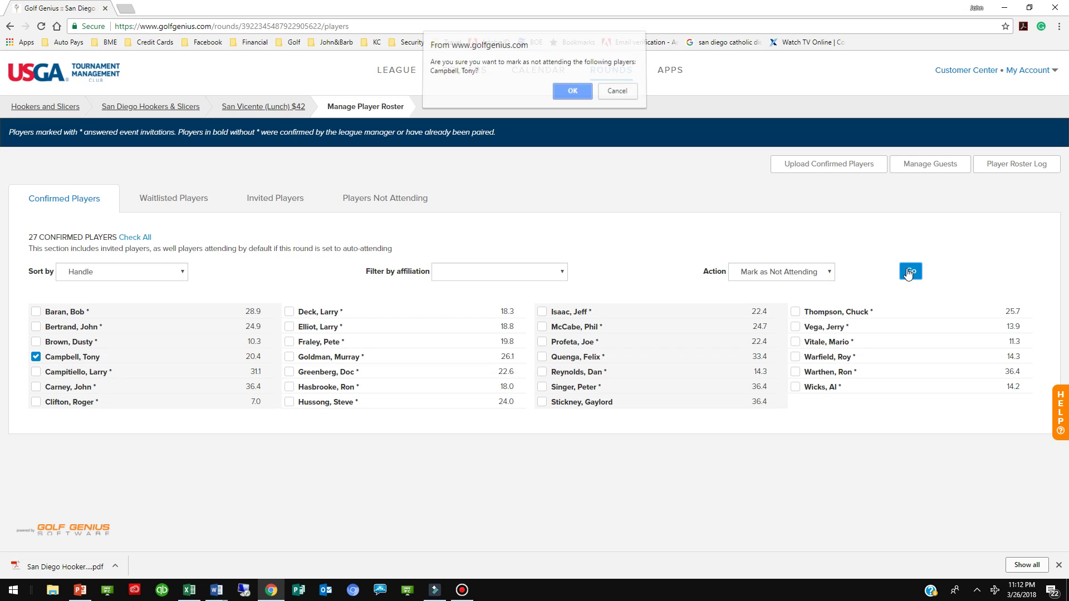
{"action": "left_click", "coordinate": [575, 95]}
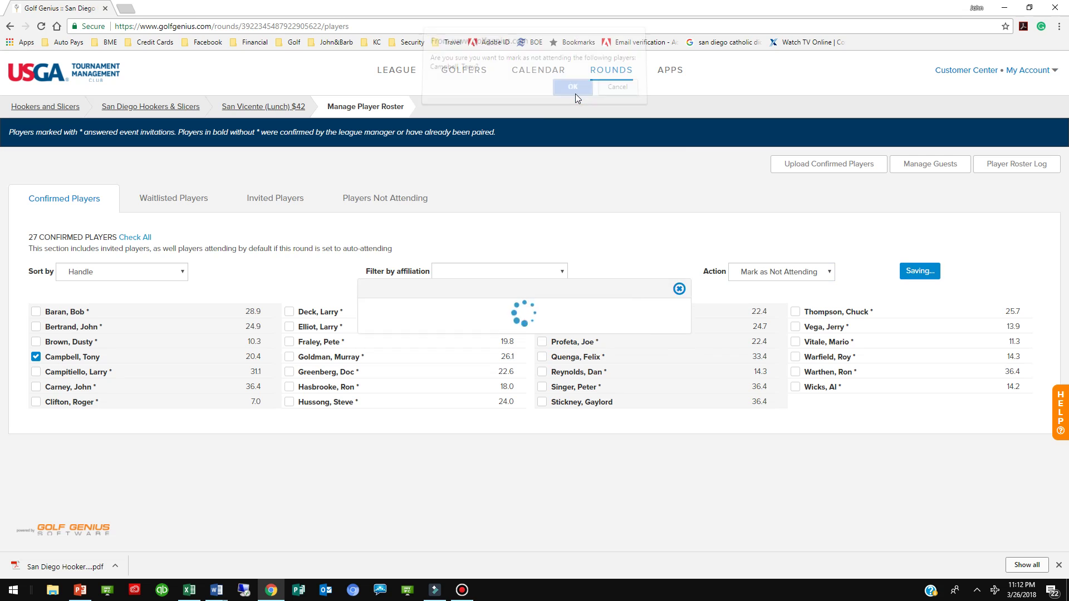
- Check the 9 not-attending and 26 confirmed players, then go to Manage Guests
{"action": "left_click", "coordinate": [374, 198]}
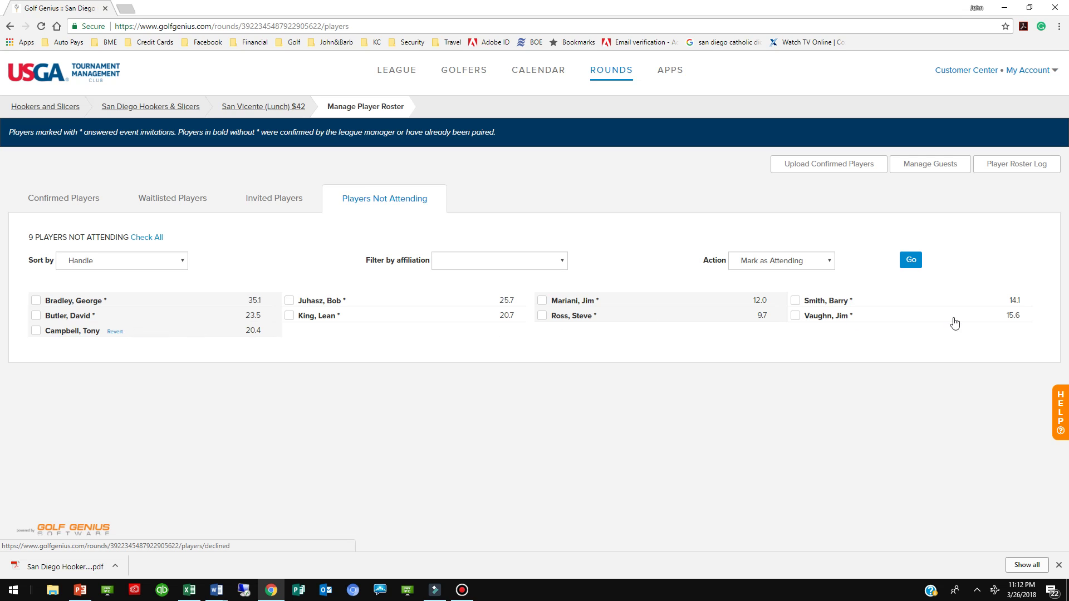
{"action": "left_click", "coordinate": [68, 199]}
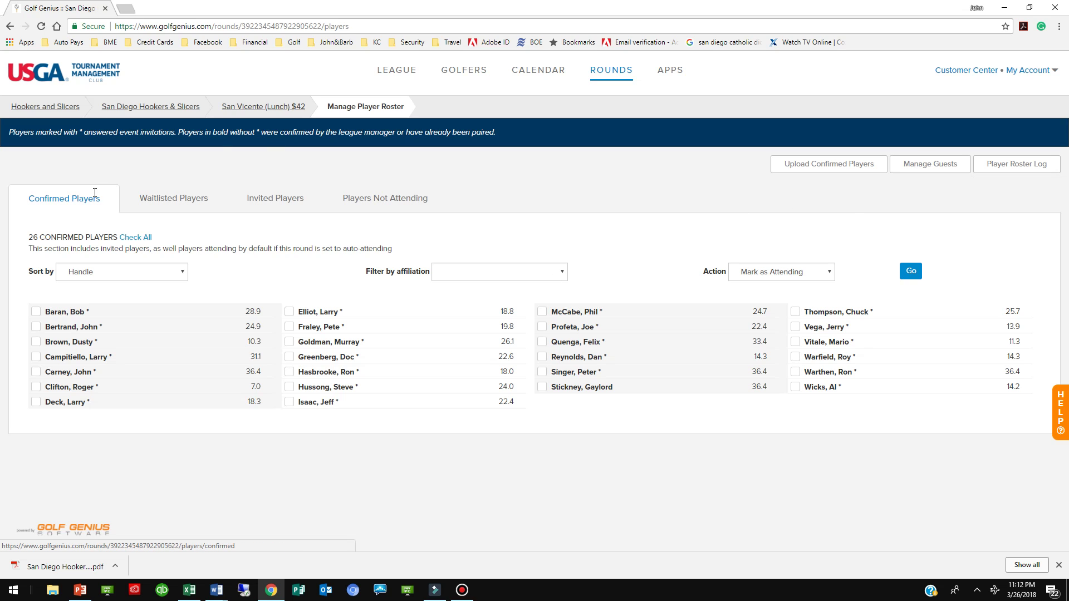
{"action": "left_click", "coordinate": [926, 168]}
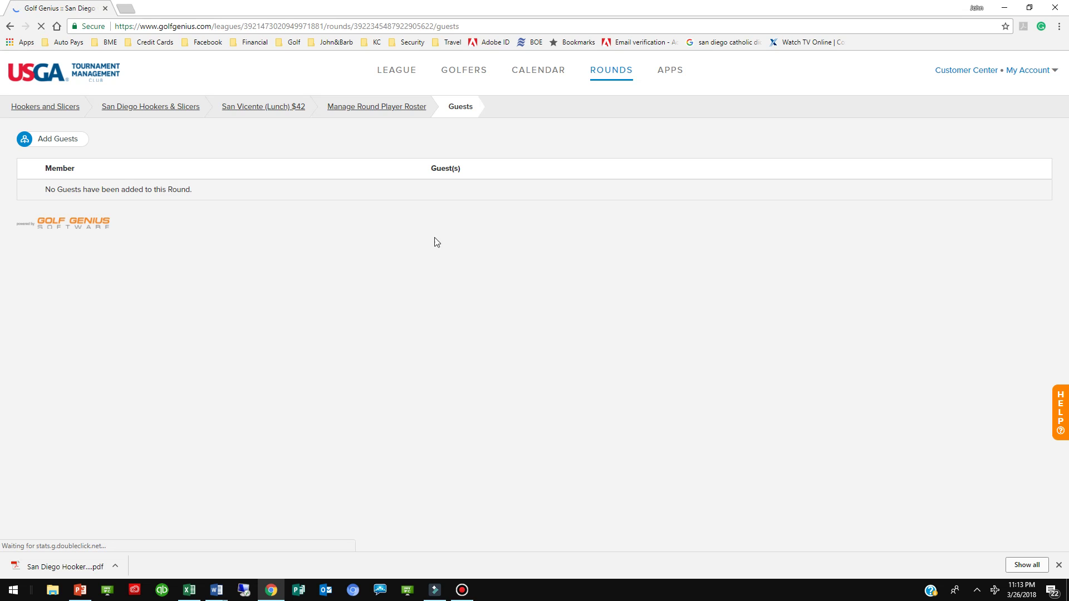
- Start a new guest entry and select the hosting member
{"action": "left_click", "coordinate": [53, 144]}
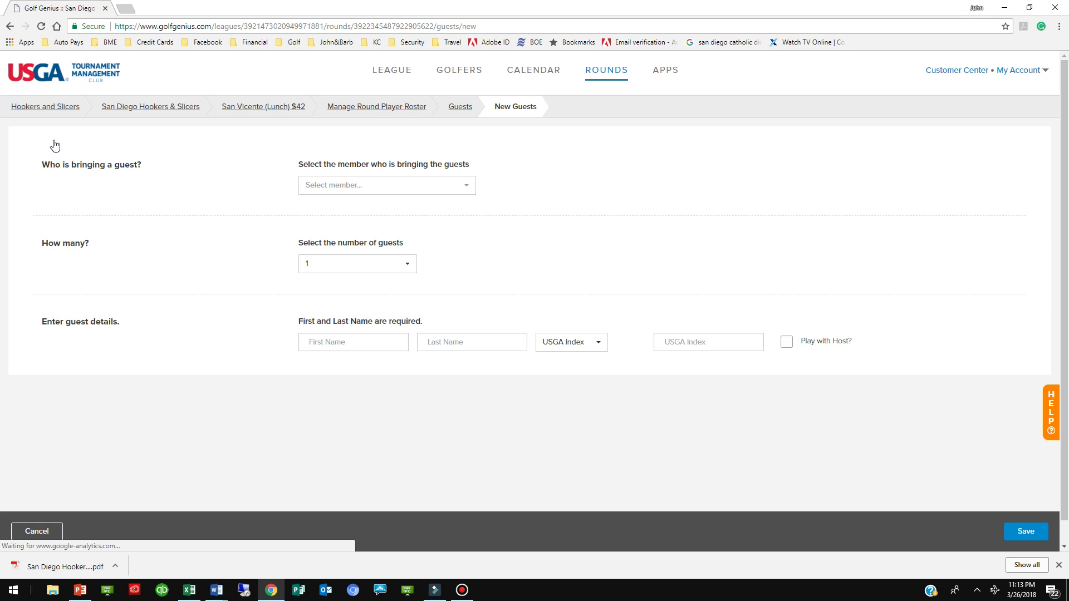
{"action": "left_click", "coordinate": [468, 187]}
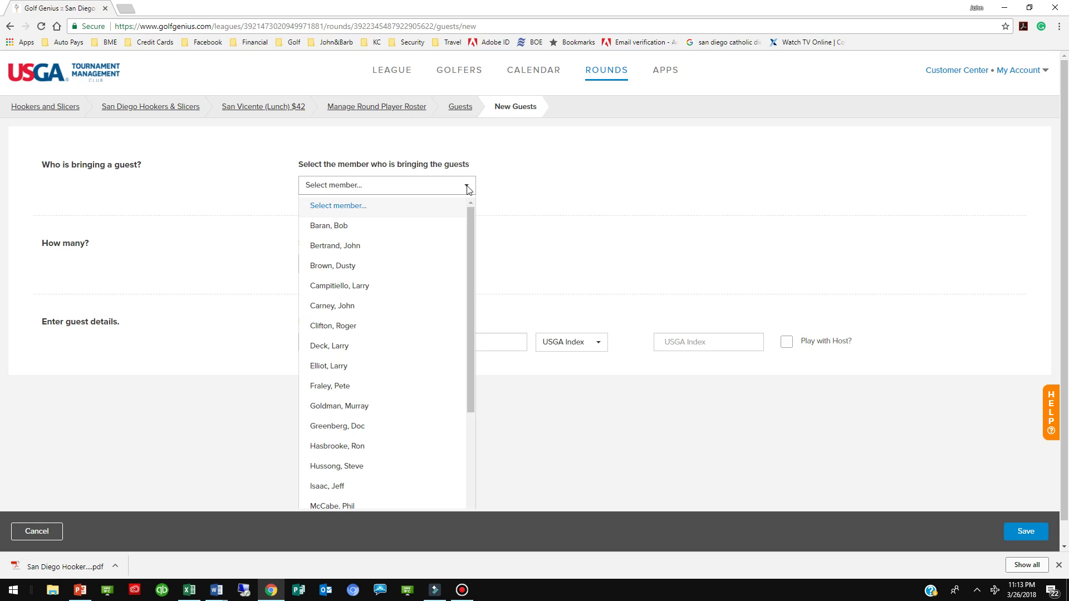
{"action": "left_click", "coordinate": [360, 247]}
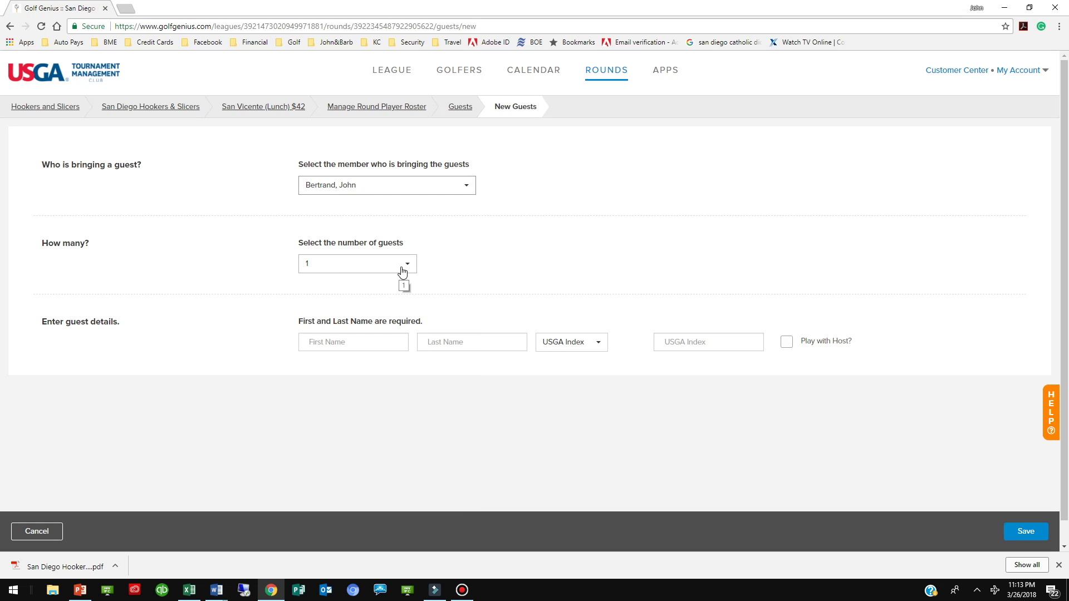
- Enter the guest's first and last name, USGA Index 25, Play with Host, and save
{"action": "left_click", "coordinate": [350, 342]}
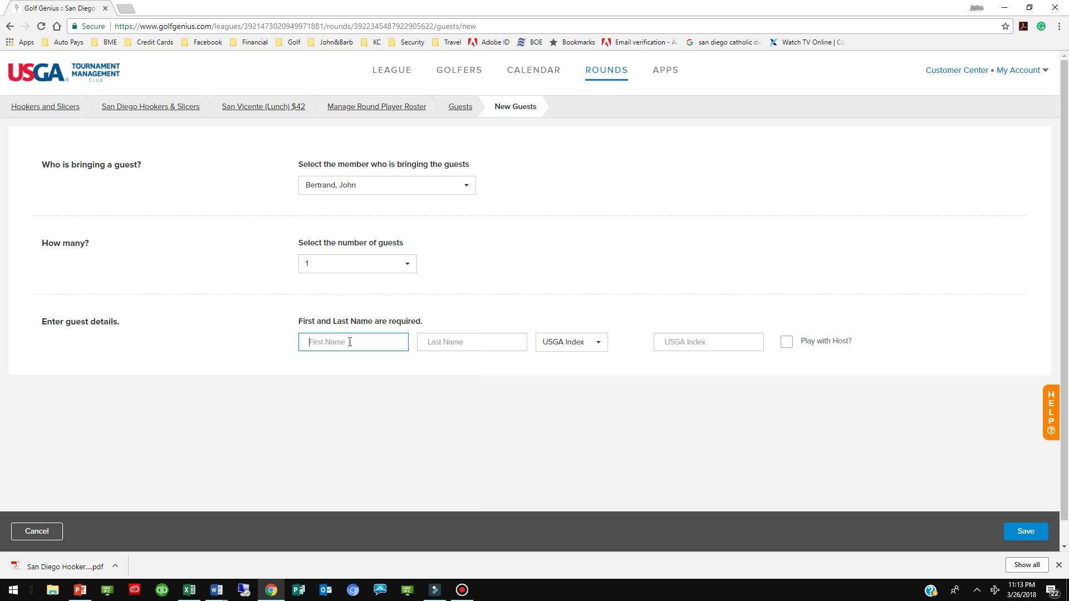
{"action": "key", "text": "Tab"}
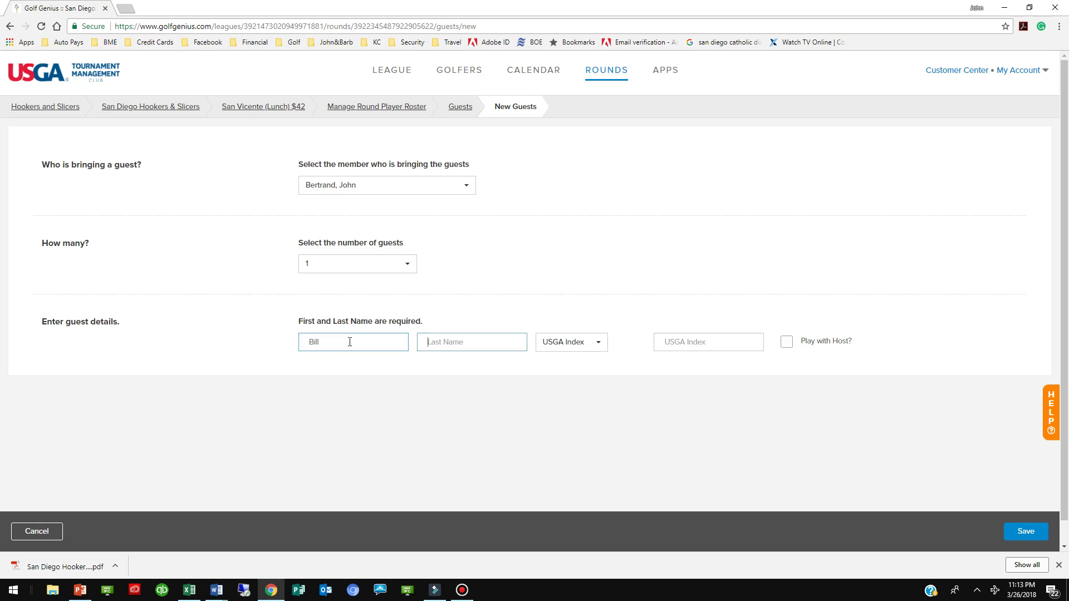
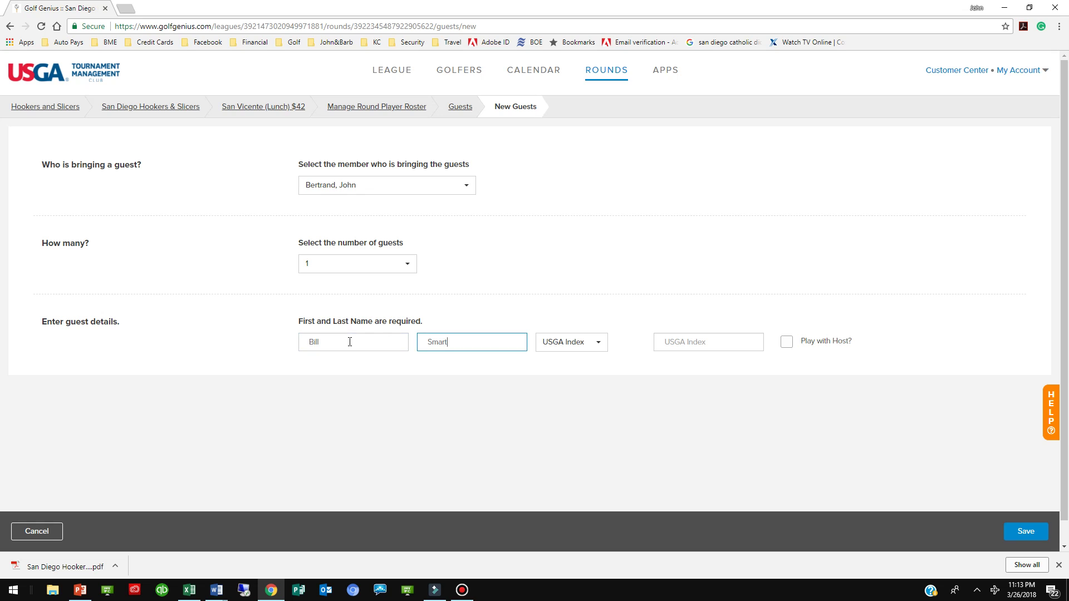
{"action": "key", "text": "Tab"}
{"action": "key", "text": "Tab"}
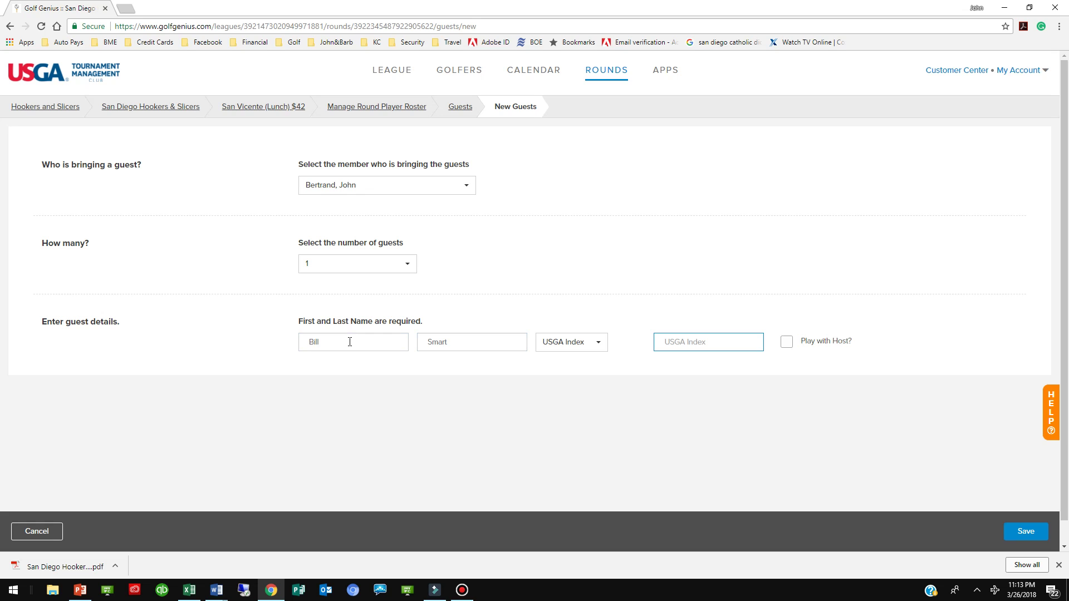
{"action": "type", "text": "25"}
{"action": "left_click", "coordinate": [786, 345]}
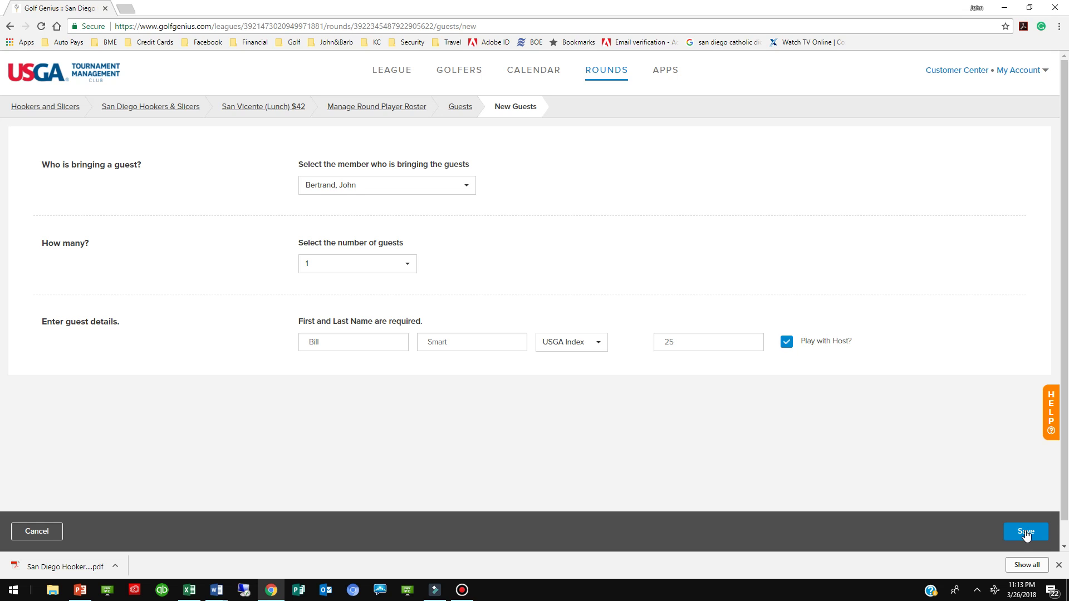
{"action": "left_click", "coordinate": [1026, 533]}
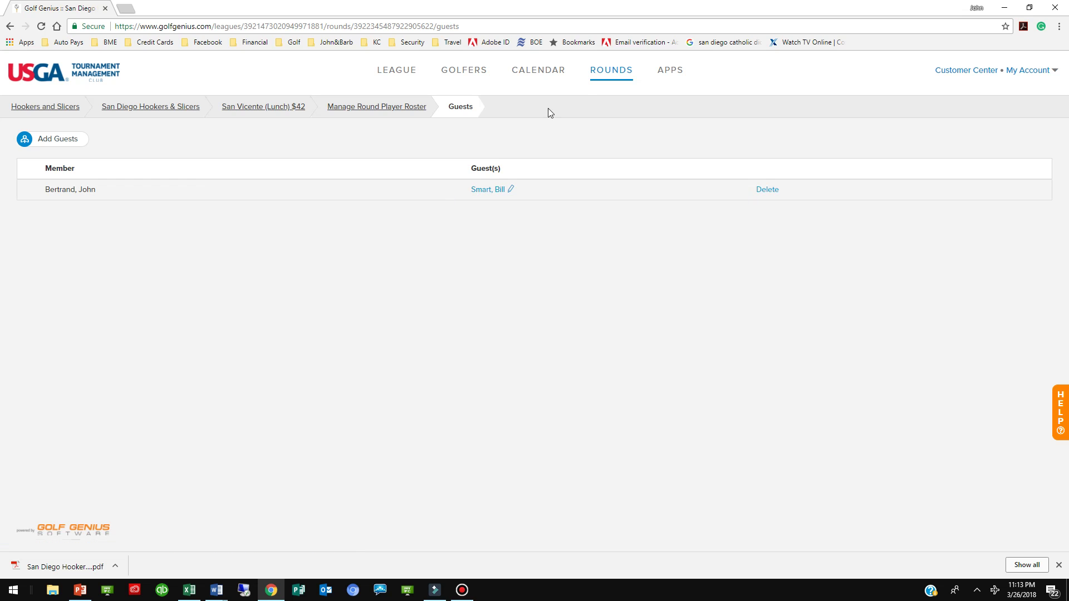
- Delete the newly added guest from the round and confirm the deletion
{"action": "left_click", "coordinate": [616, 72]}
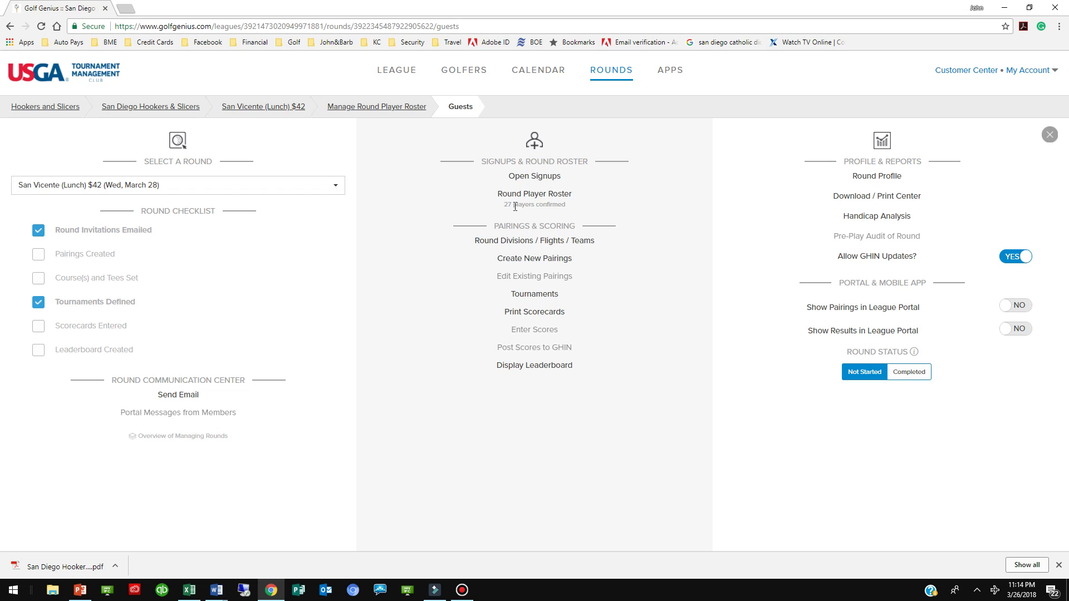
{"action": "left_click", "coordinate": [610, 74]}
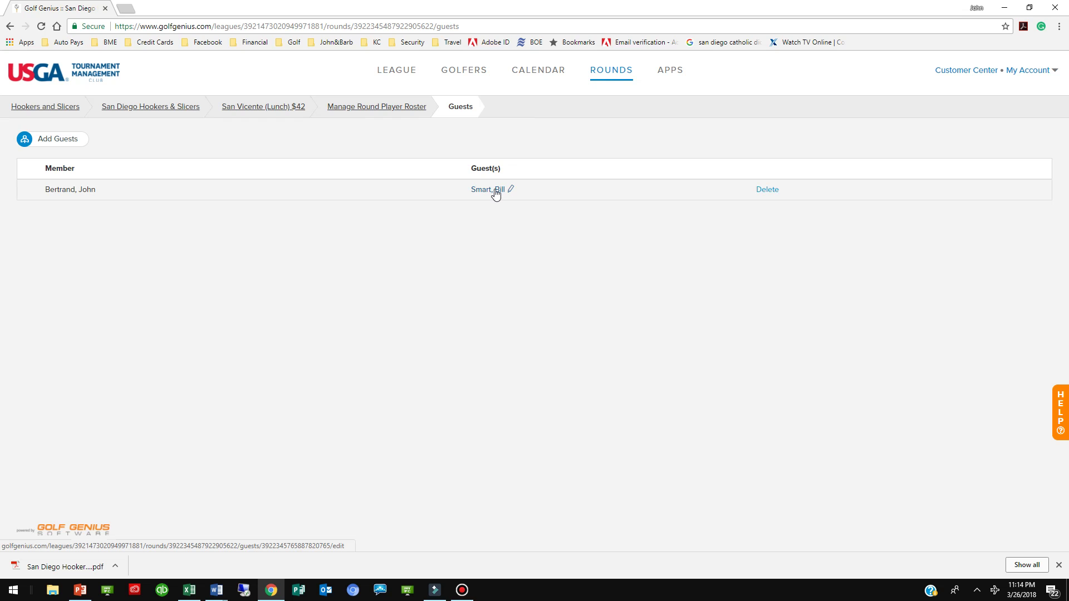
{"action": "left_click", "coordinate": [768, 190]}
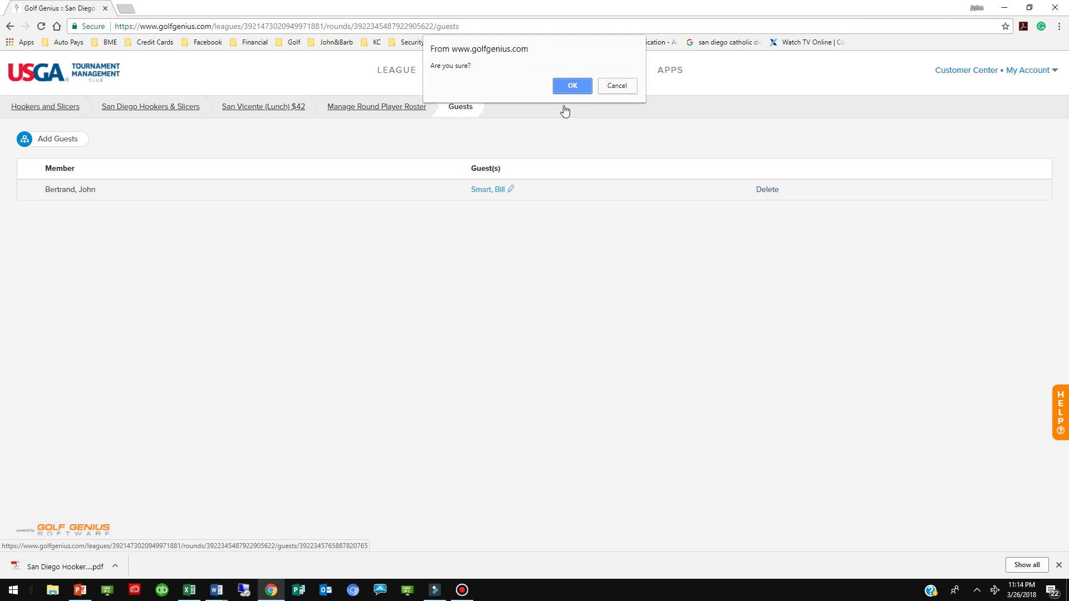
{"action": "left_click", "coordinate": [575, 85]}
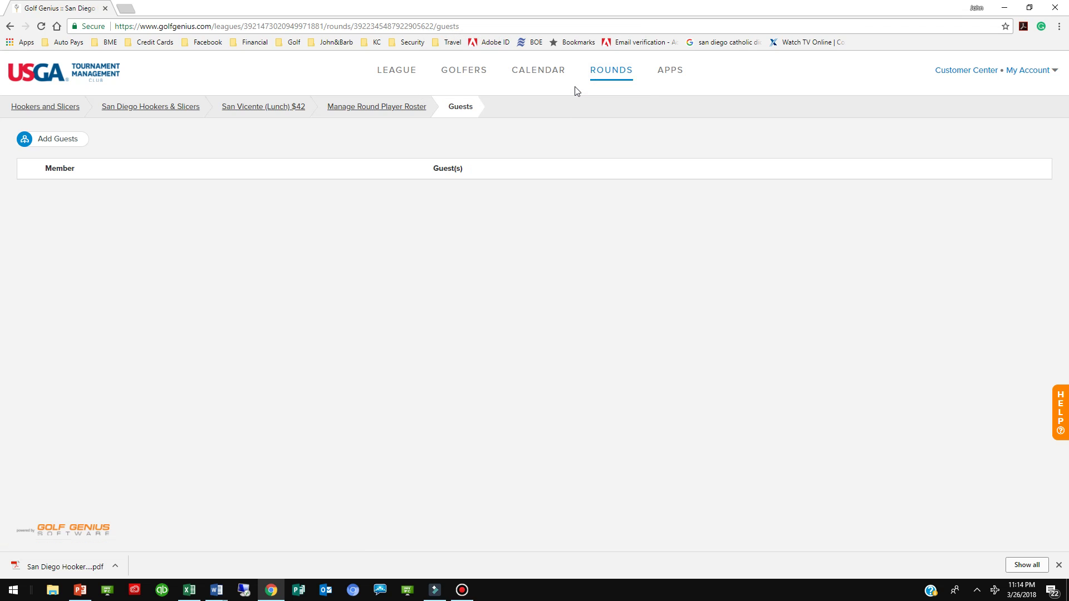
- Show the San Vicente (Lunch) $42 round panel and bring the screen recorder forward
{"action": "mouse_move", "coordinate": [610, 74]}
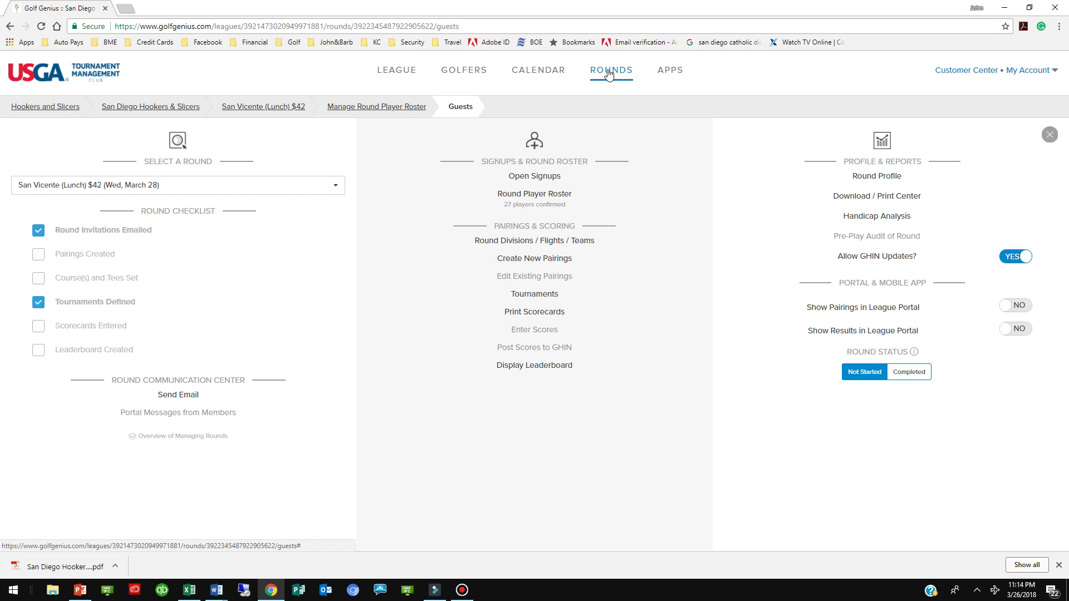
{"action": "left_click", "coordinate": [463, 591]}
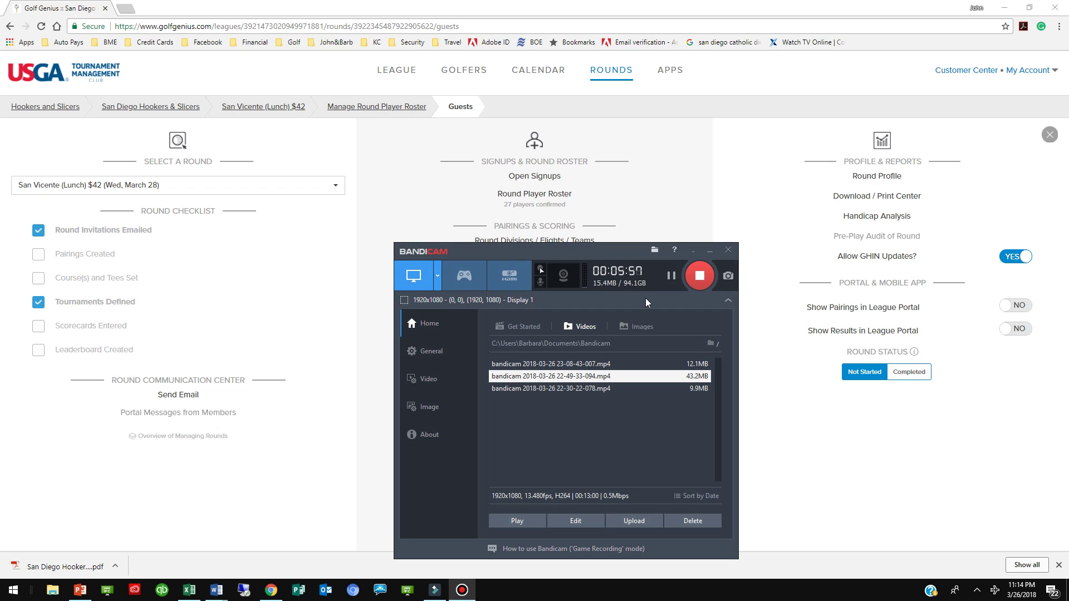